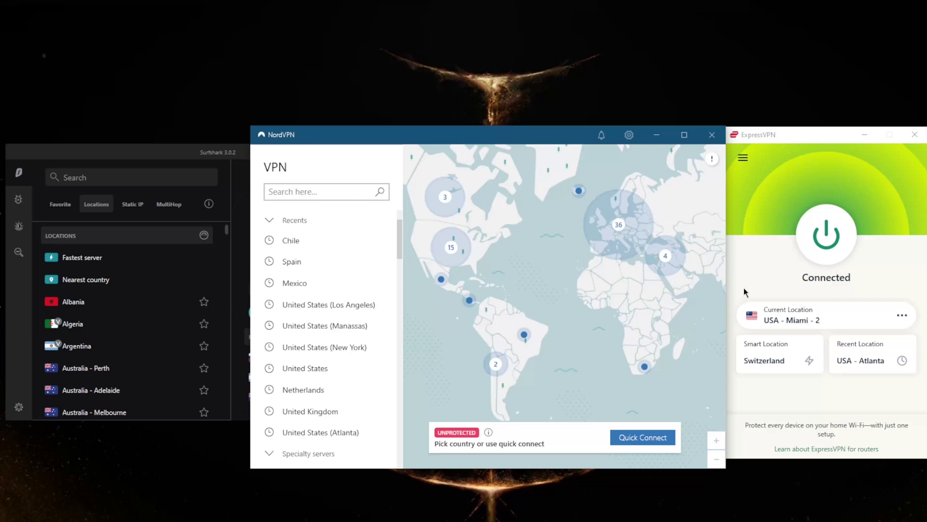
Step: Bring the WhatIsMyIPAddress.com window forward and review the Miami IP 45.131.193.153 details
{"action": "key", "text": "alt+Tab"}
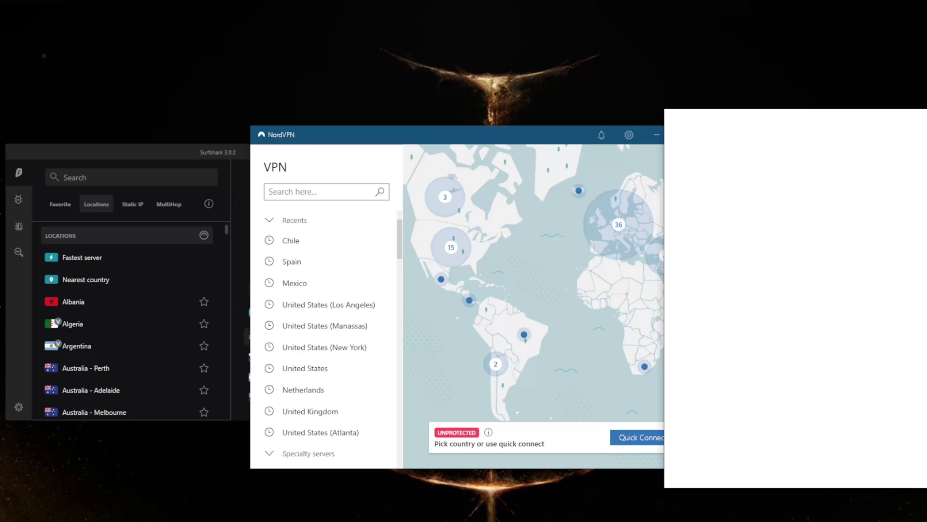
{"action": "left_click_drag", "start_coordinate": [525, 140], "coordinate": [450, 56]}
{"action": "scroll", "coordinate": [280, 215], "scroll_direction": "down", "scroll_amount": 1}
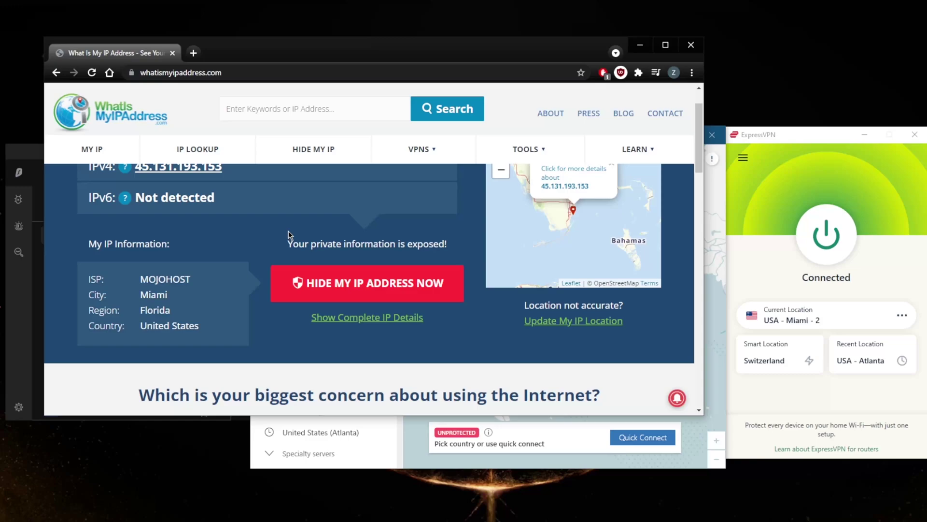
{"action": "scroll", "coordinate": [168, 311], "scroll_direction": "up", "scroll_amount": 1}
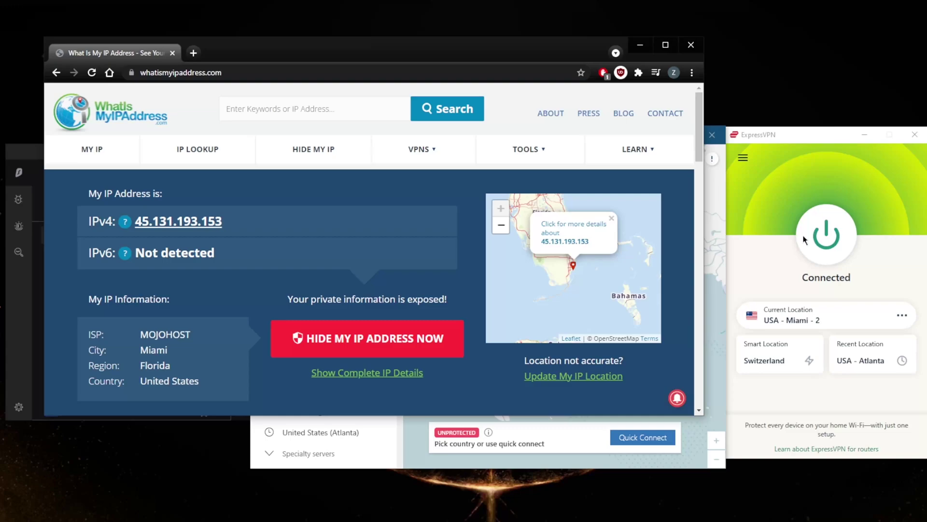
{"action": "left_click", "coordinate": [770, 298]}
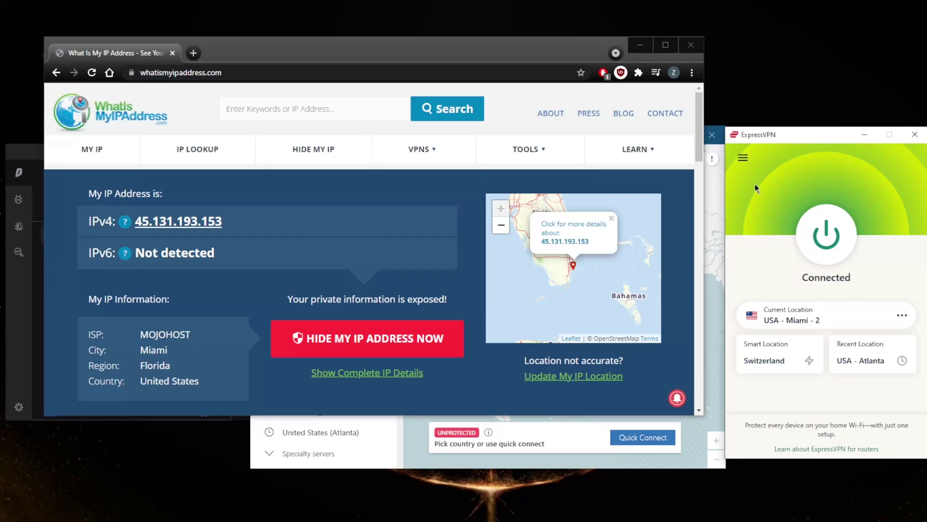
Step: Disconnect ExpressVPN from the Miami server and bring the NordVPN and Surfshark windows forward
{"action": "left_click", "coordinate": [823, 232]}
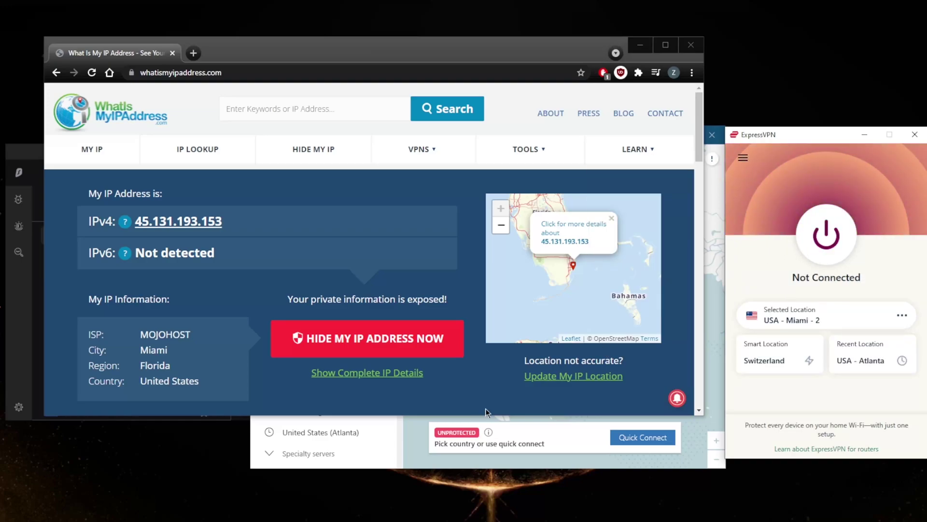
{"action": "left_click", "coordinate": [415, 443]}
{"action": "left_click", "coordinate": [79, 418]}
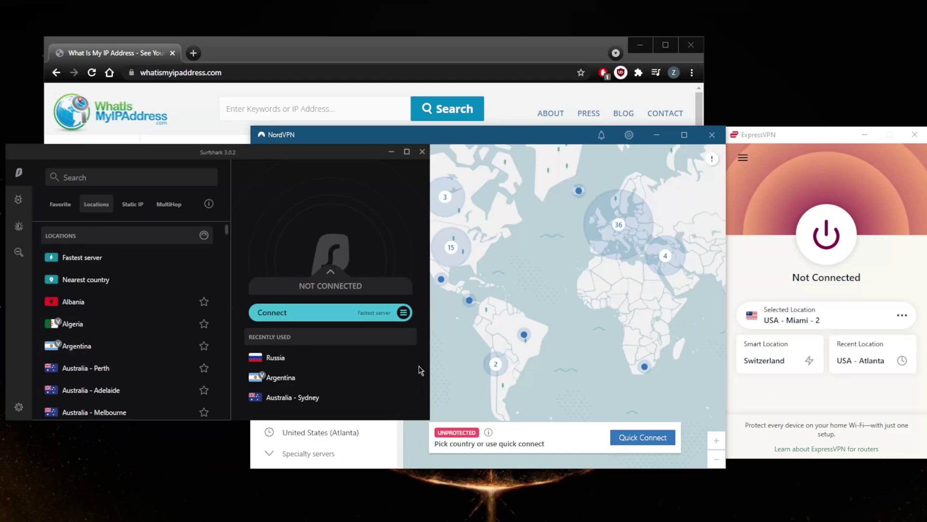
{"action": "left_click", "coordinate": [479, 341]}
Step: Zoom NordVPN's map into South America, then go to ExpressVPN's main menu
{"action": "left_click", "coordinate": [505, 362]}
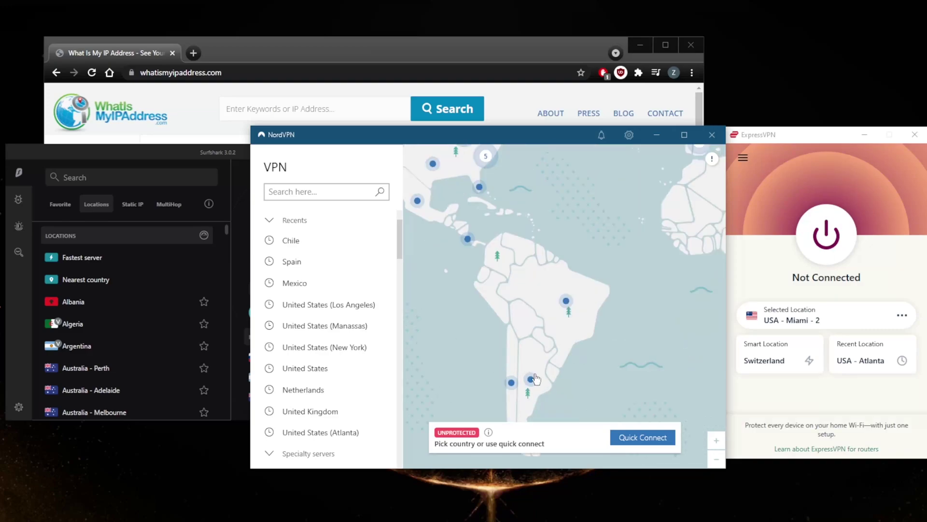
{"action": "scroll", "coordinate": [531, 381], "scroll_direction": "down", "scroll_amount": 3}
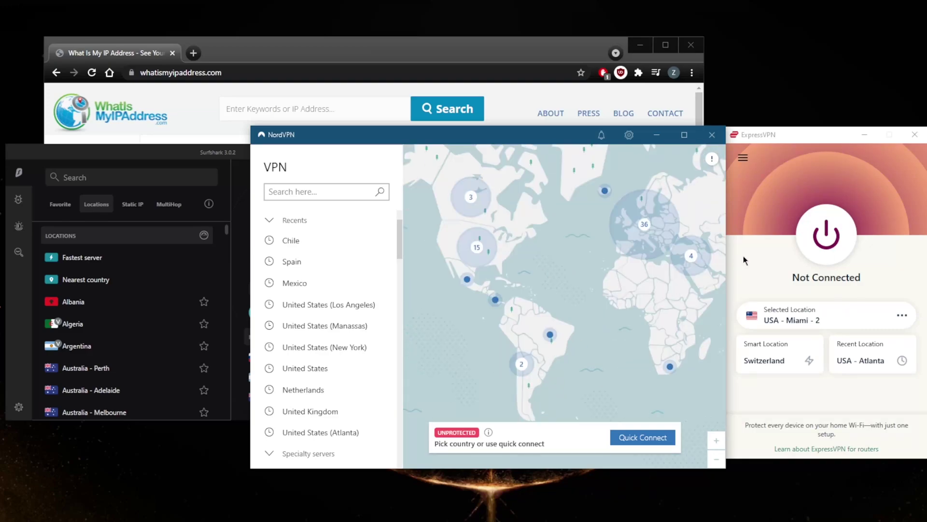
{"action": "left_click", "coordinate": [743, 160]}
Step: Connect ExpressVPN to Argentina, chosen from the Americas group in VPN Locations
{"action": "left_click", "coordinate": [774, 177]}
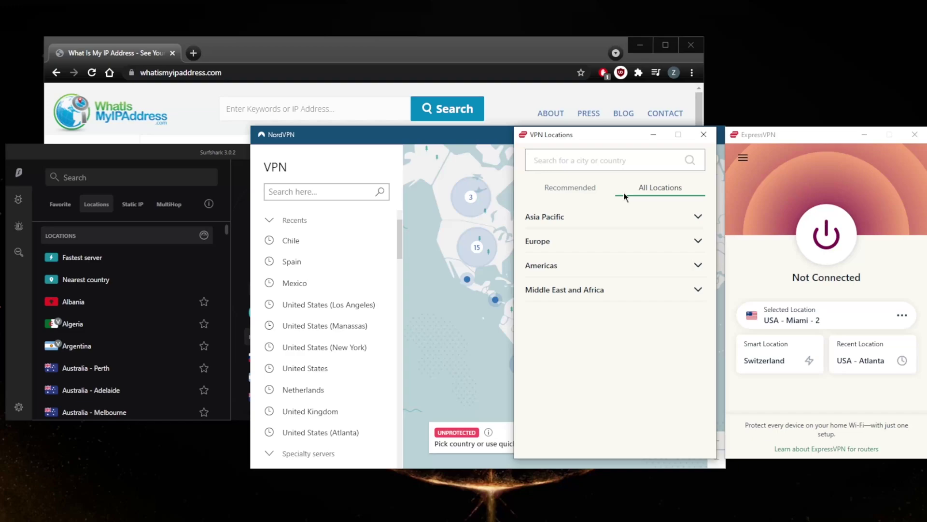
{"action": "left_click", "coordinate": [697, 264]}
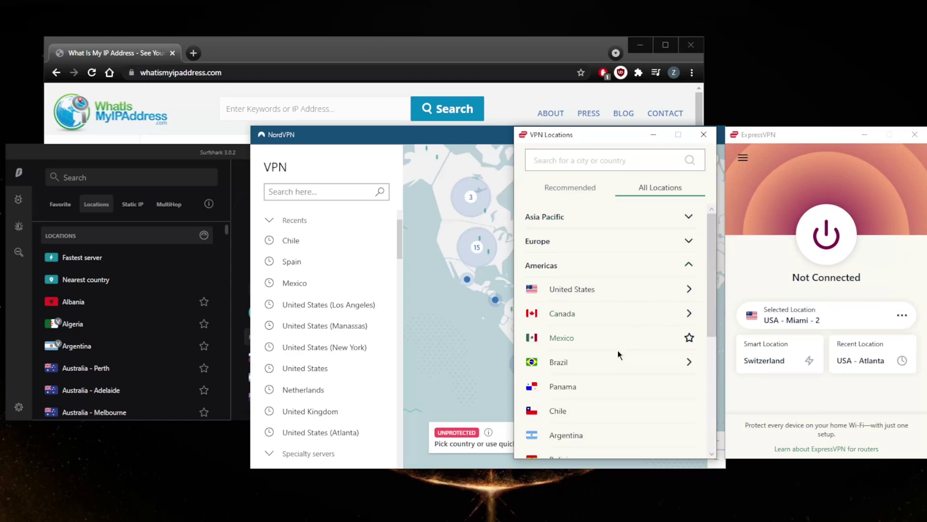
{"action": "scroll", "coordinate": [621, 360], "scroll_direction": "down", "scroll_amount": 3}
{"action": "left_click", "coordinate": [572, 300]}
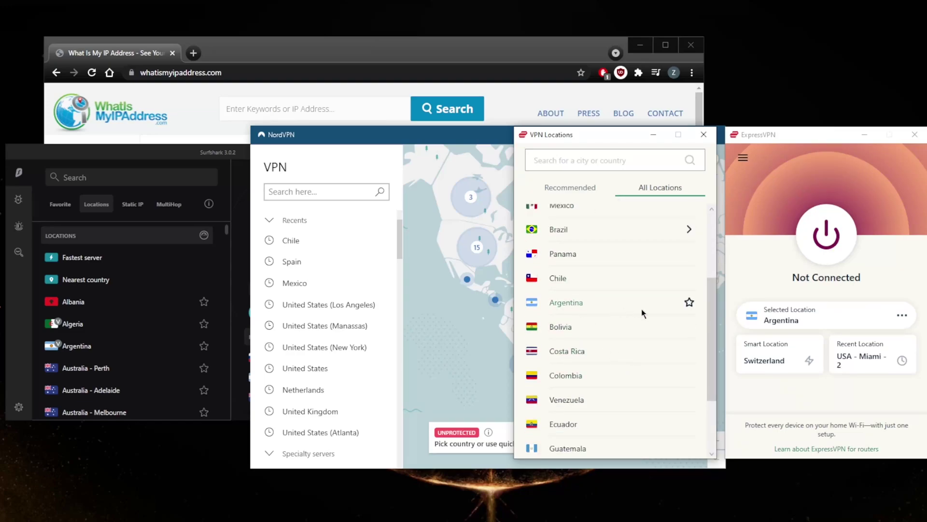
{"action": "left_click", "coordinate": [817, 243]}
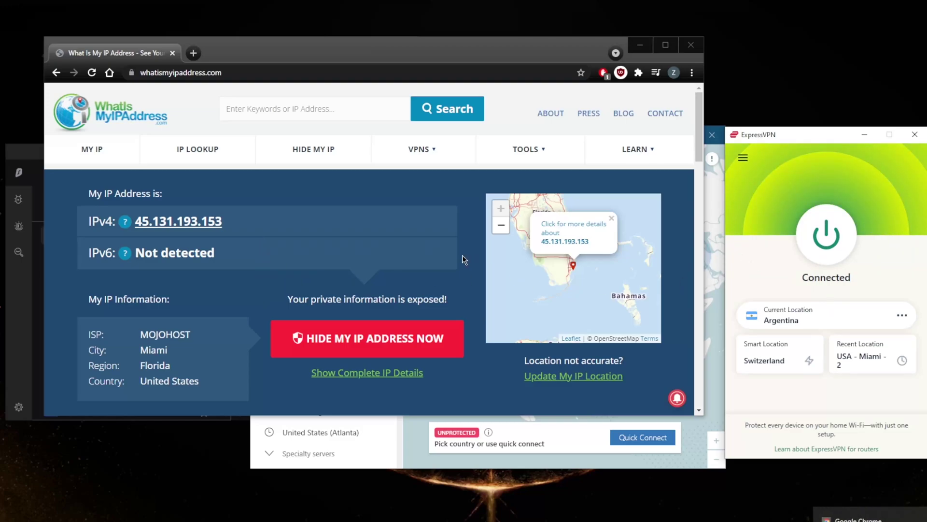
Step: Reload the IP check to confirm 173.244.55.7 in Buenos Aires, then disconnect ExpressVPN
{"action": "left_click", "coordinate": [325, 200]}
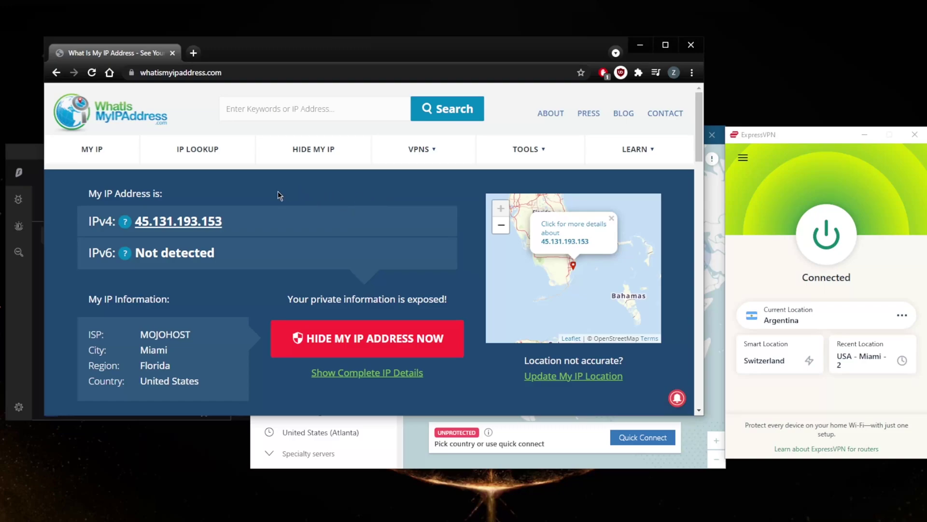
{"action": "left_click", "coordinate": [92, 72]}
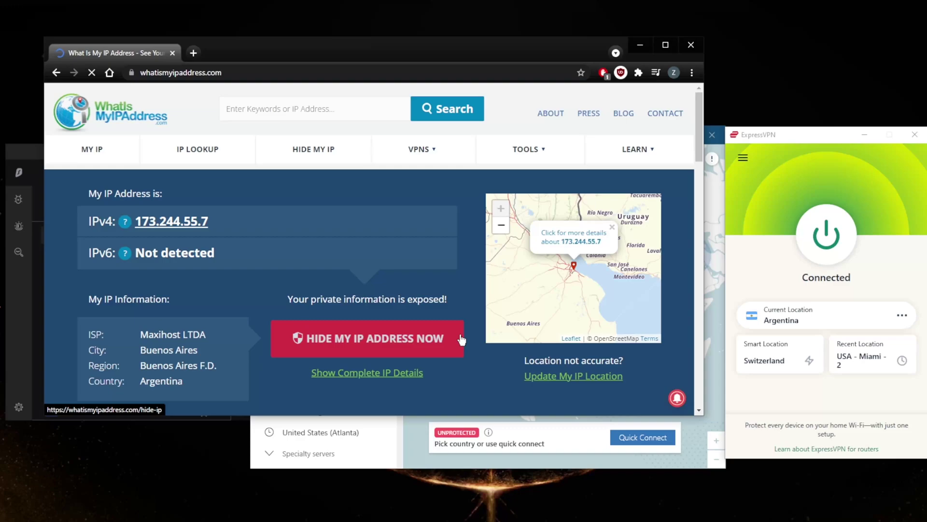
{"action": "left_click", "coordinate": [804, 236]}
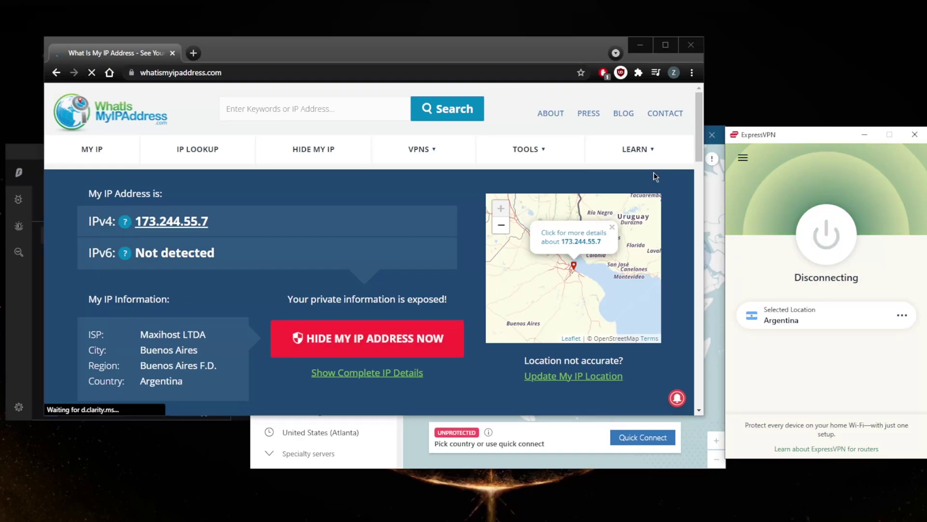
Step: Close the browser window and return to ExpressVPN, Not Connected on South Korea - 2
{"action": "left_click", "coordinate": [691, 46]}
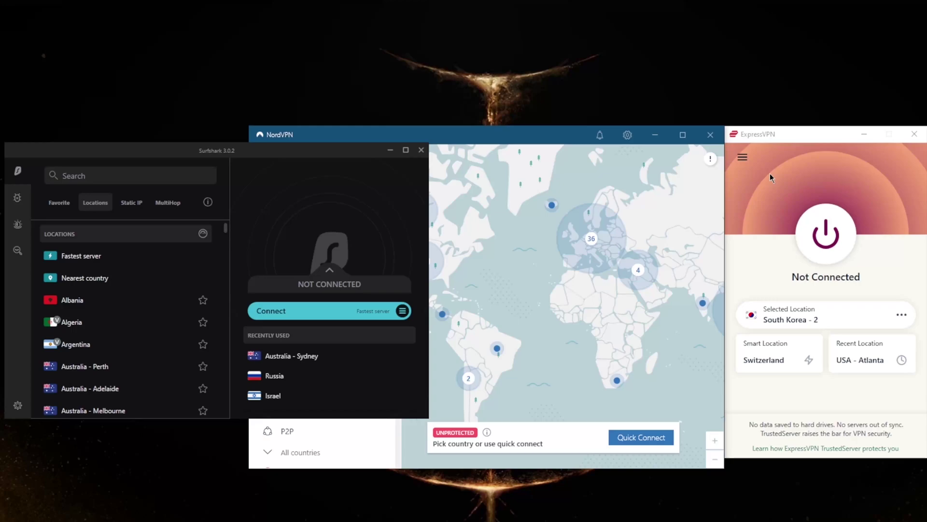
{"action": "left_click", "coordinate": [748, 209]}
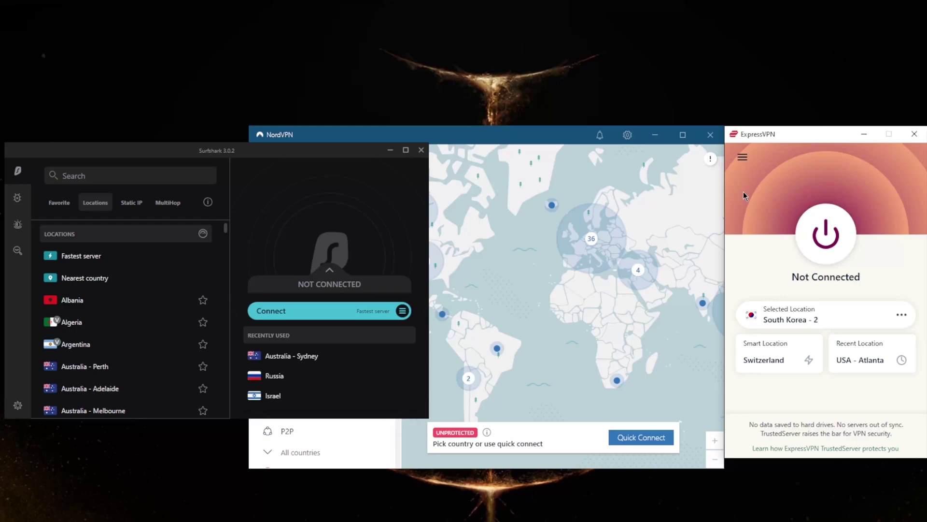
Step: In ExpressVPN Options > General, uncheck 'Stop all internet traffic if the VPN disconnects unexpectedly'
{"action": "left_click", "coordinate": [743, 159]}
{"action": "left_click", "coordinate": [773, 210]}
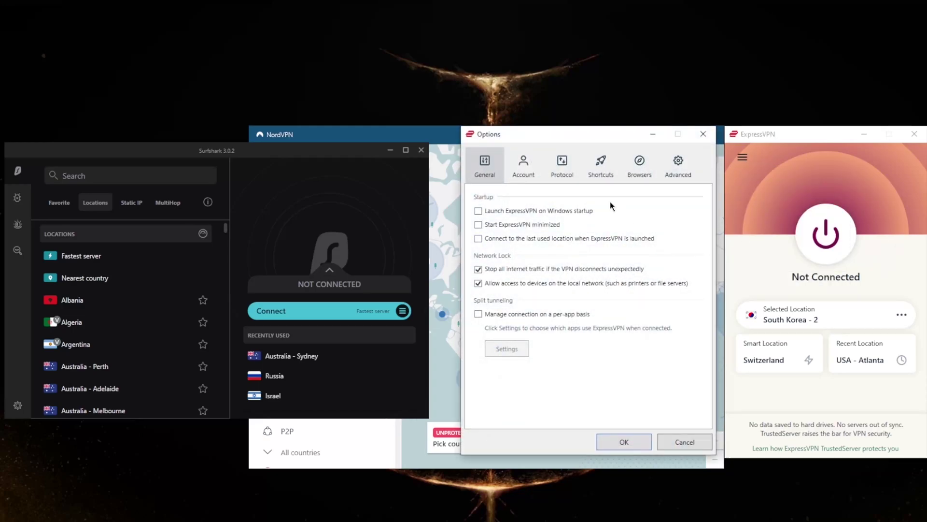
{"action": "left_click", "coordinate": [478, 270]}
{"action": "left_click", "coordinate": [478, 314]}
{"action": "left_click", "coordinate": [507, 341]}
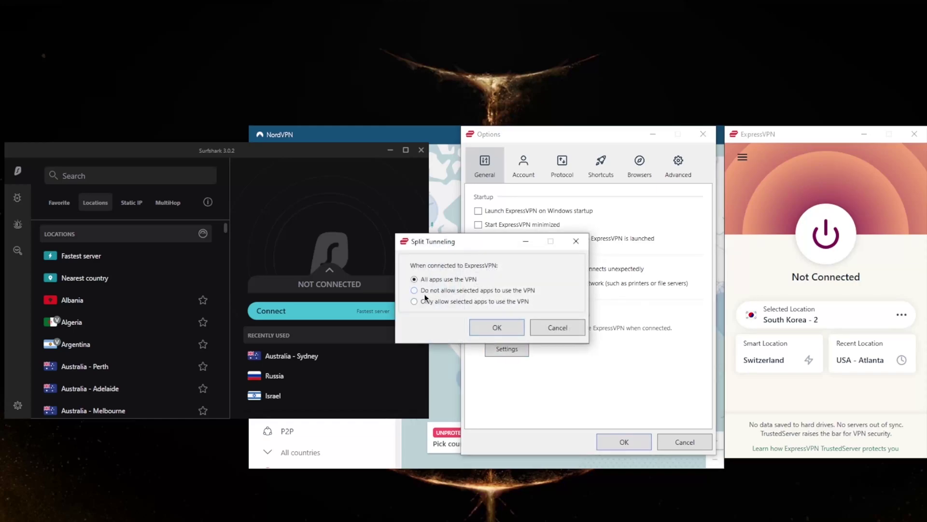
{"action": "left_click", "coordinate": [414, 302]}
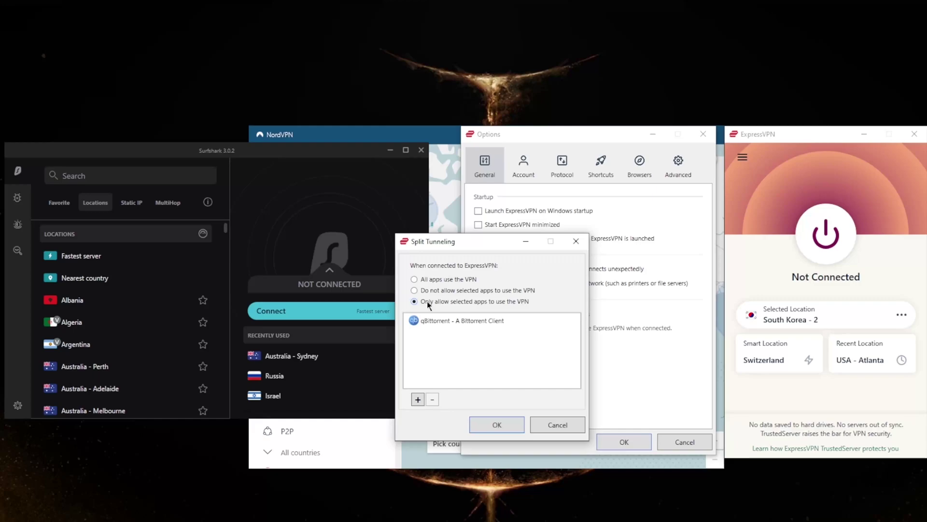
{"action": "left_click", "coordinate": [414, 290]}
{"action": "left_click", "coordinate": [415, 301]}
{"action": "left_click", "coordinate": [442, 320]}
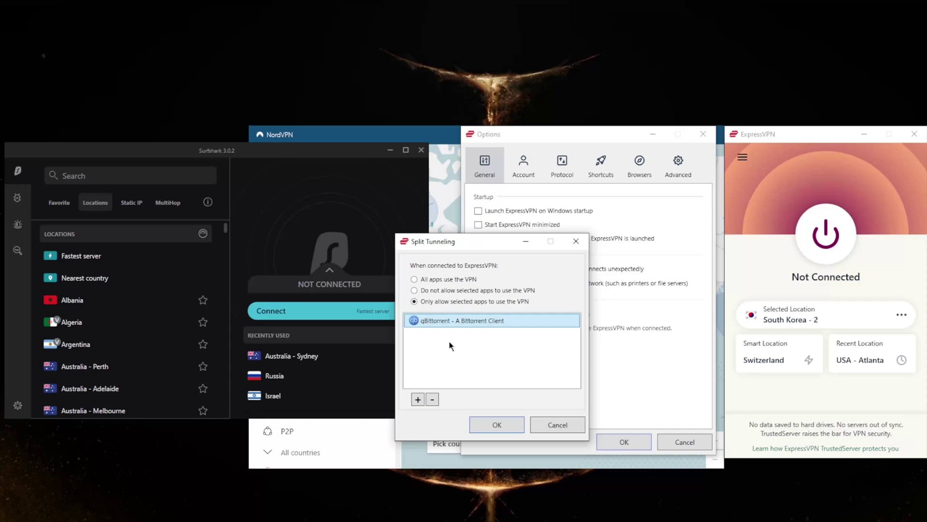
{"action": "left_click", "coordinate": [414, 290]}
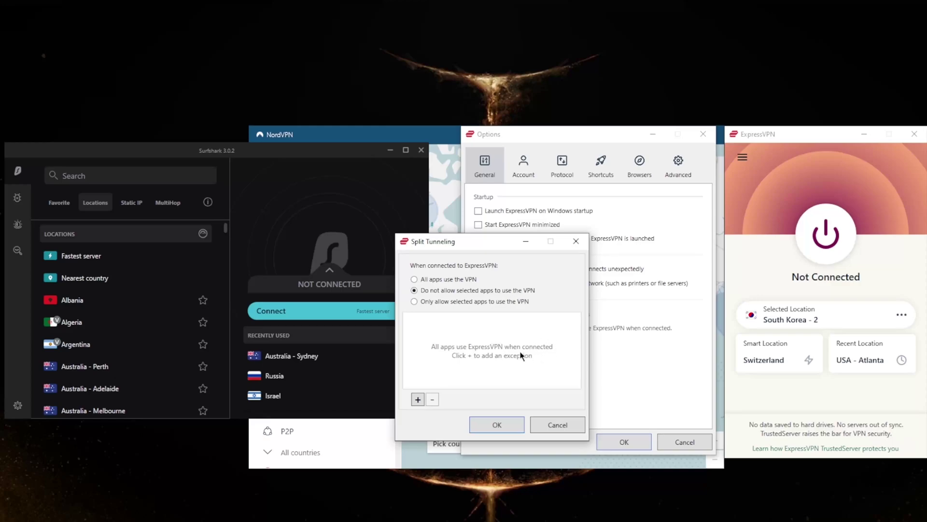
{"action": "key", "text": "Escape"}
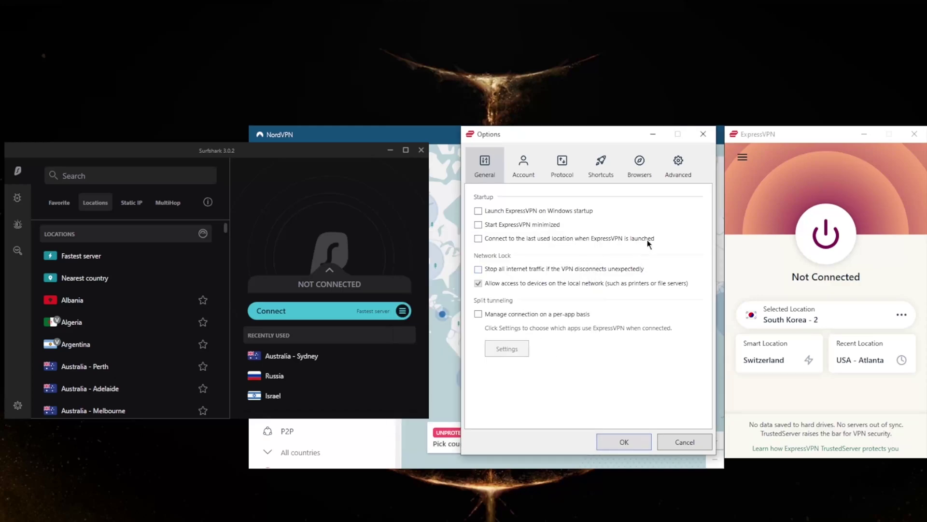
Step: Close ExpressVPN Options, then pan NordVPN's server map and scroll its Specialty servers list
{"action": "left_click", "coordinate": [703, 135]}
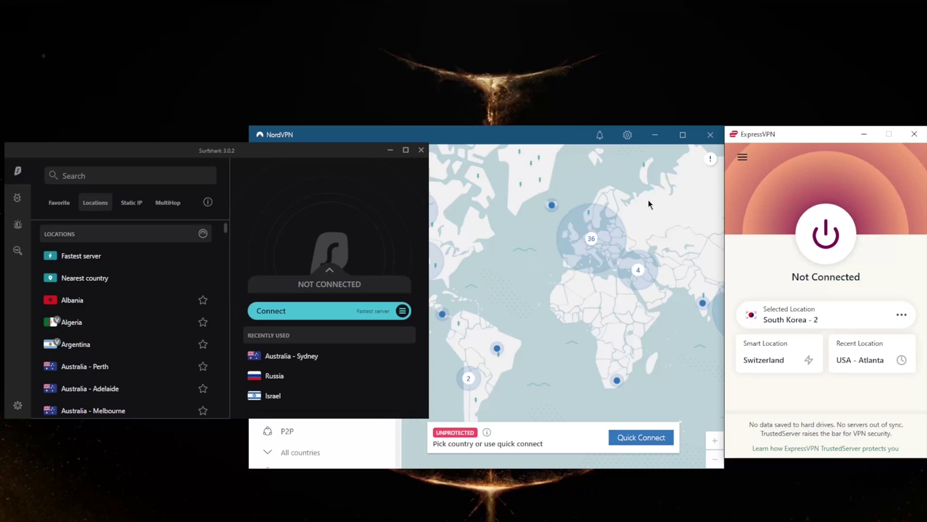
{"action": "left_click", "coordinate": [598, 198]}
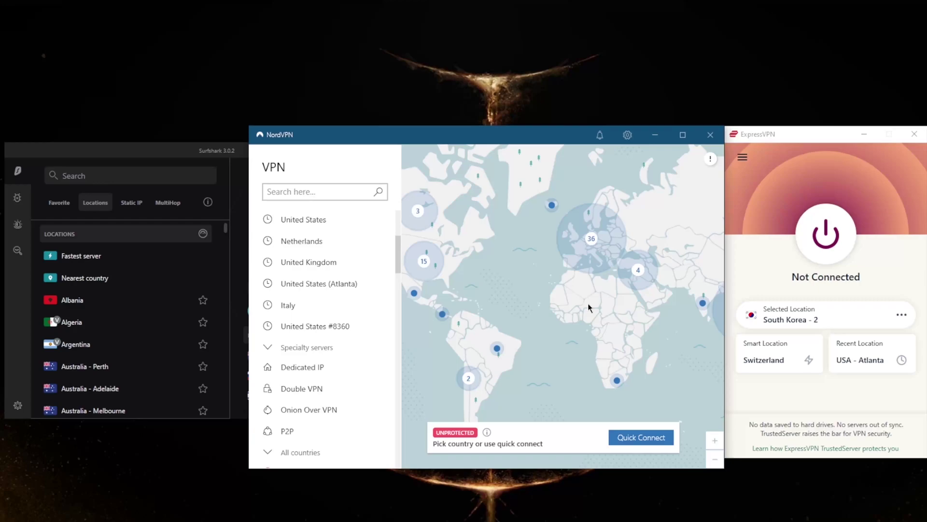
{"action": "left_click_drag", "start_coordinate": [584, 299], "coordinate": [484, 294]}
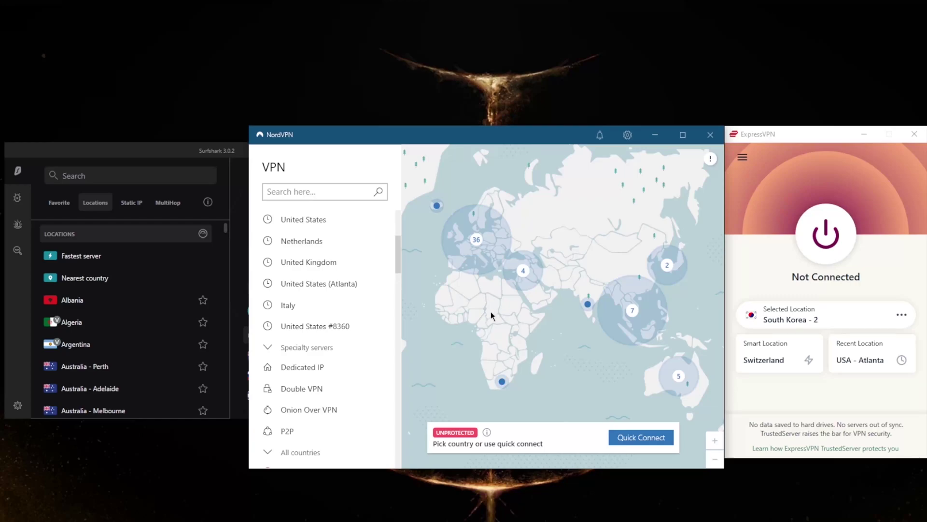
{"action": "left_click_drag", "start_coordinate": [467, 337], "coordinate": [584, 312]}
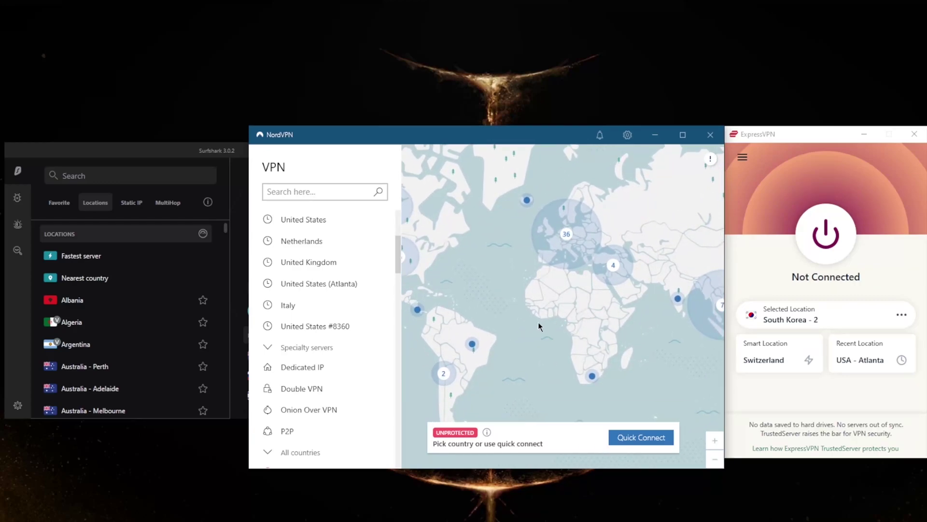
{"action": "scroll", "coordinate": [431, 296], "scroll_direction": "down", "scroll_amount": 1}
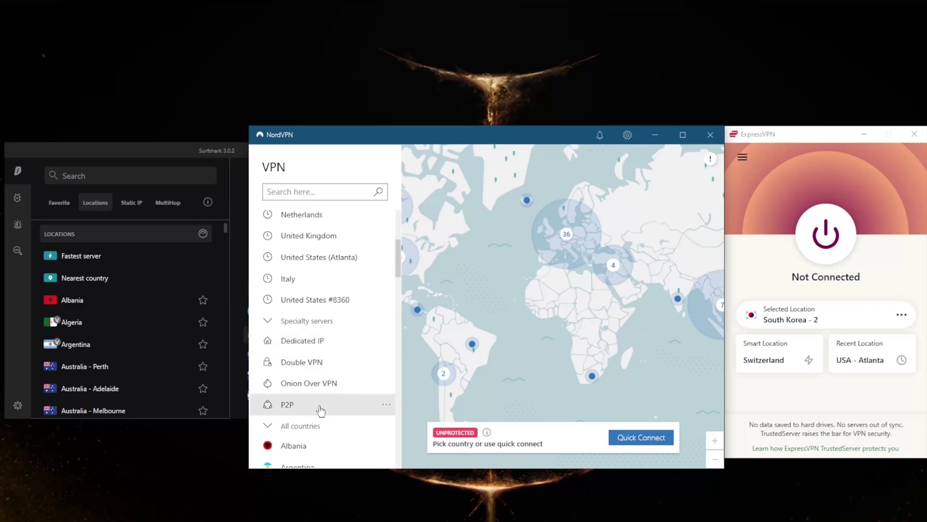
Step: Set NordVPN's VPN protocol to NordLynx and return to the server map
{"action": "left_click", "coordinate": [628, 135]}
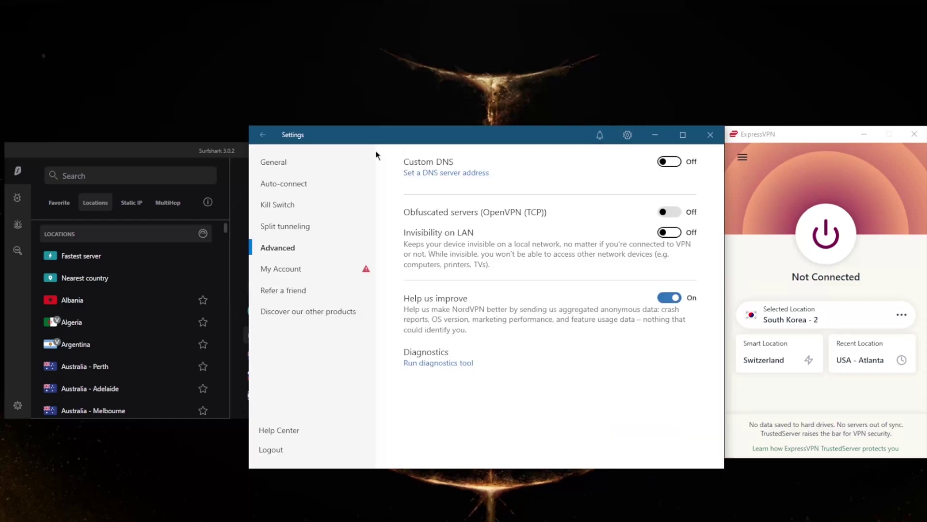
{"action": "left_click", "coordinate": [283, 164]}
{"action": "left_click", "coordinate": [290, 185]}
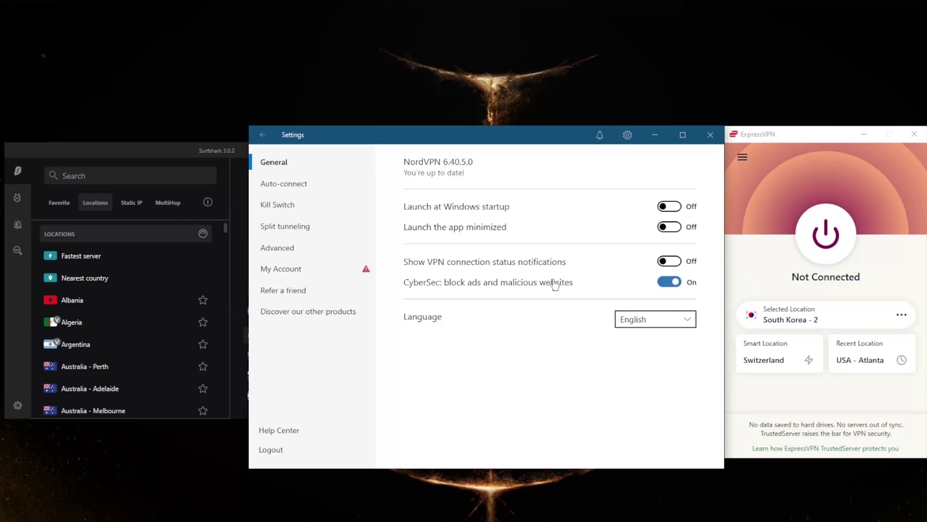
{"action": "left_click", "coordinate": [633, 247]}
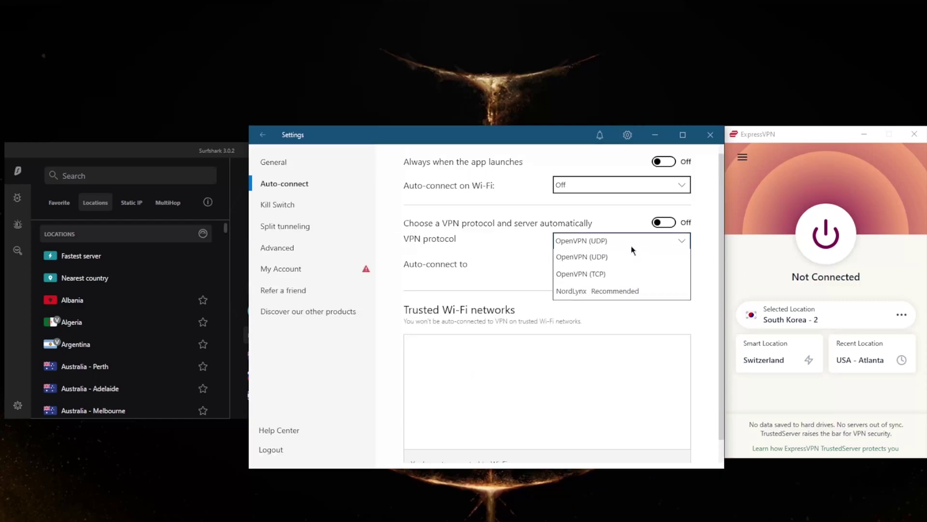
{"action": "left_click", "coordinate": [583, 295]}
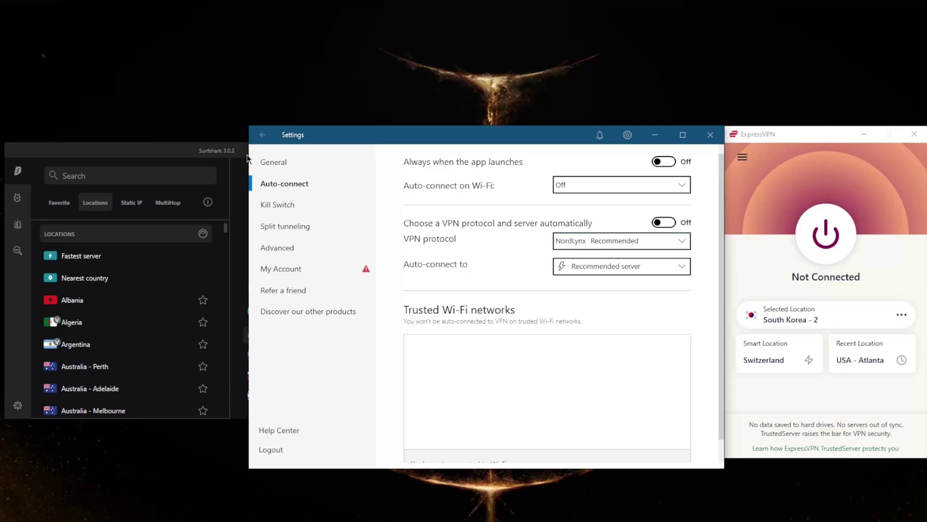
{"action": "left_click", "coordinate": [263, 136]}
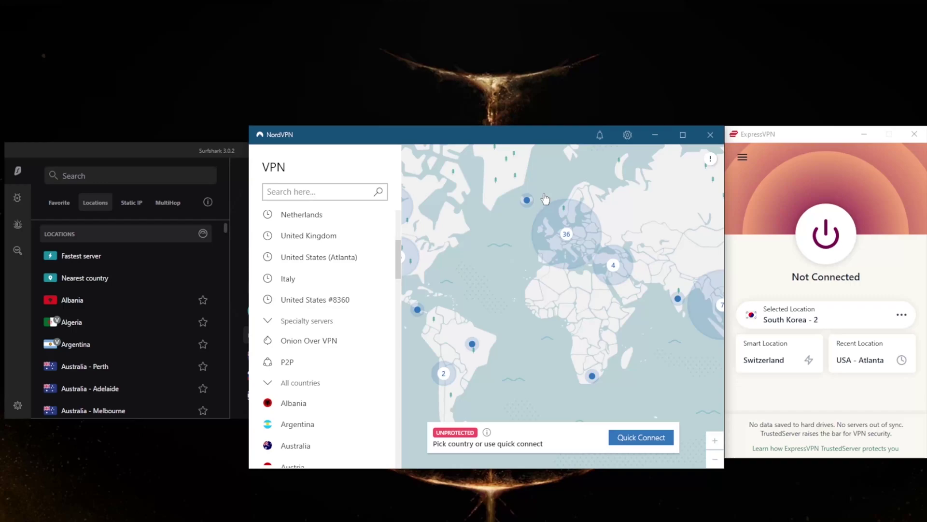
Step: Review NordVPN's Kill Switch, Split tunneling and Advanced settings, then go back
{"action": "left_click", "coordinate": [628, 136]}
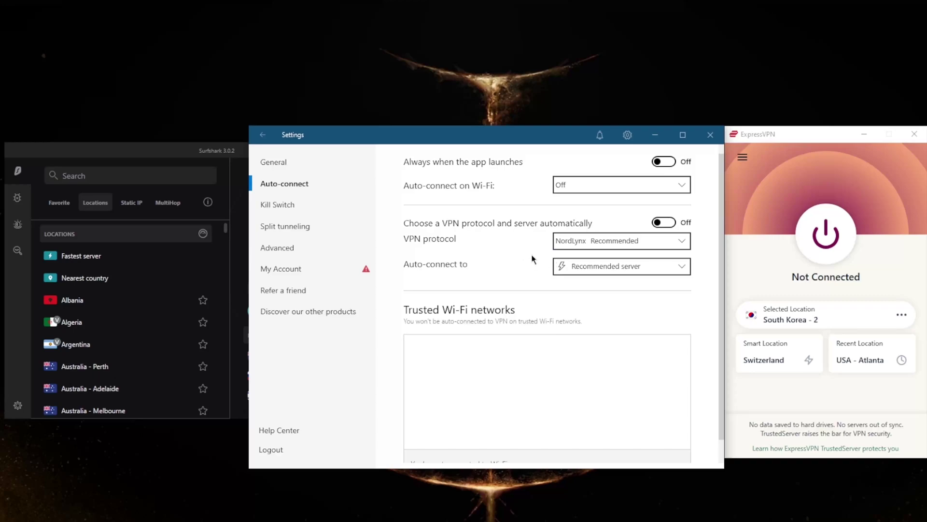
{"action": "left_click", "coordinate": [296, 206]}
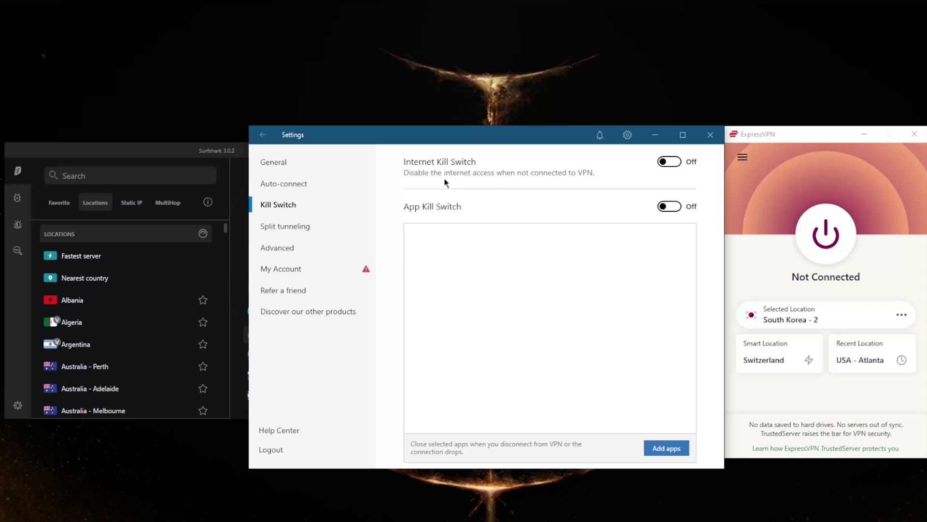
{"action": "left_click", "coordinate": [287, 227]}
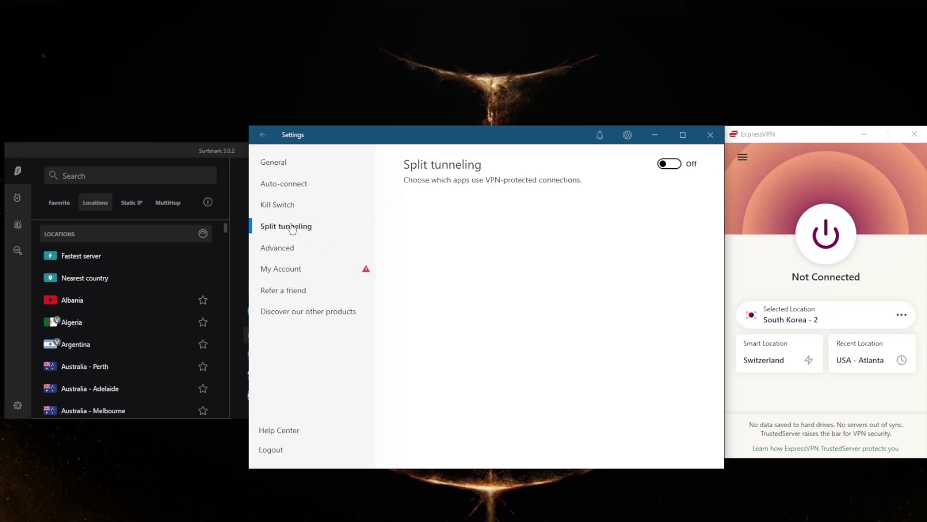
{"action": "left_click", "coordinate": [299, 250]}
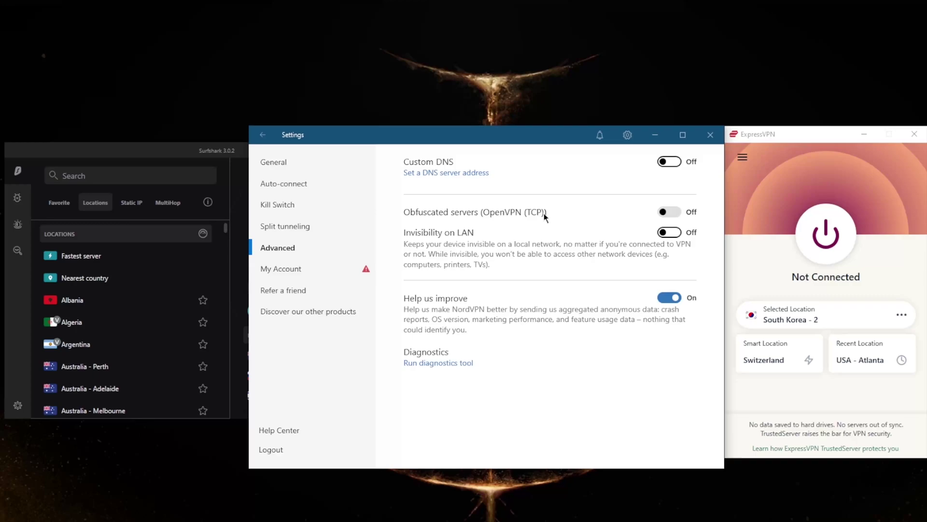
{"action": "left_click", "coordinate": [263, 135]}
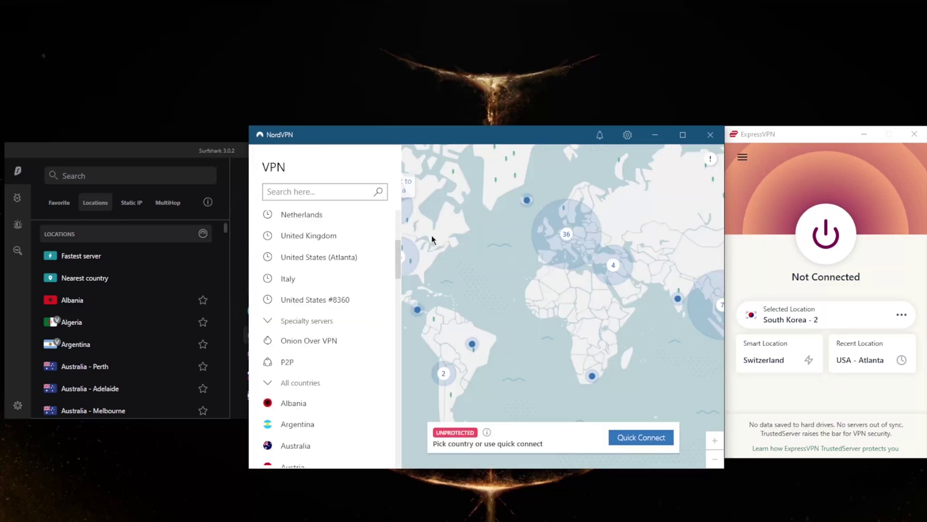
Step: Bring the Surfshark window in front of NordVPN
{"action": "left_click", "coordinate": [233, 159]}
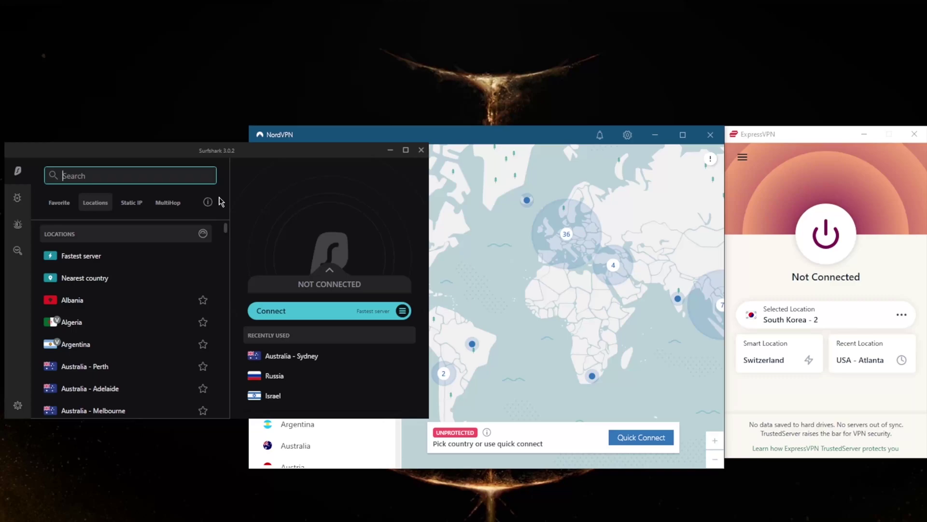
Step: Show Surfshark's Static IP server list while switching between the NordVPN and Surfshark windows
{"action": "left_click", "coordinate": [164, 203]}
{"action": "left_click", "coordinate": [131, 202]}
{"action": "left_click", "coordinate": [461, 132]}
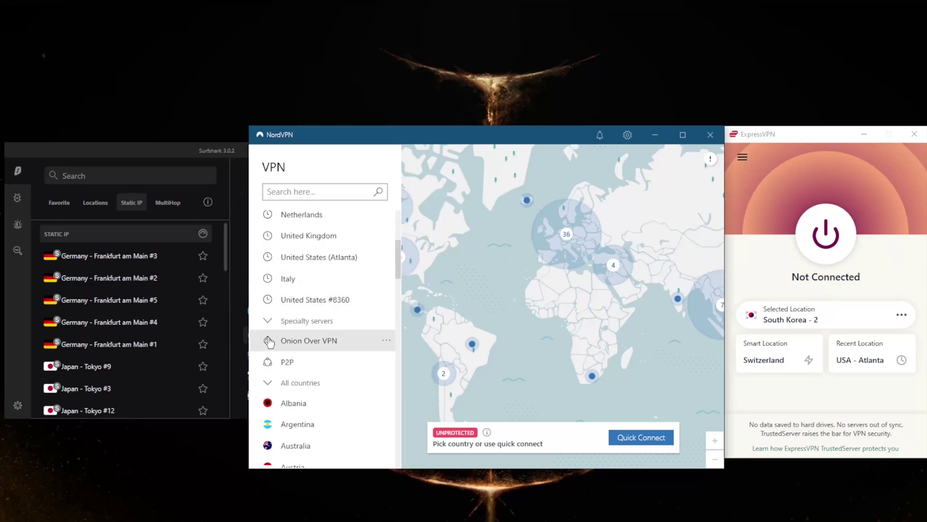
{"action": "left_click", "coordinate": [206, 151]}
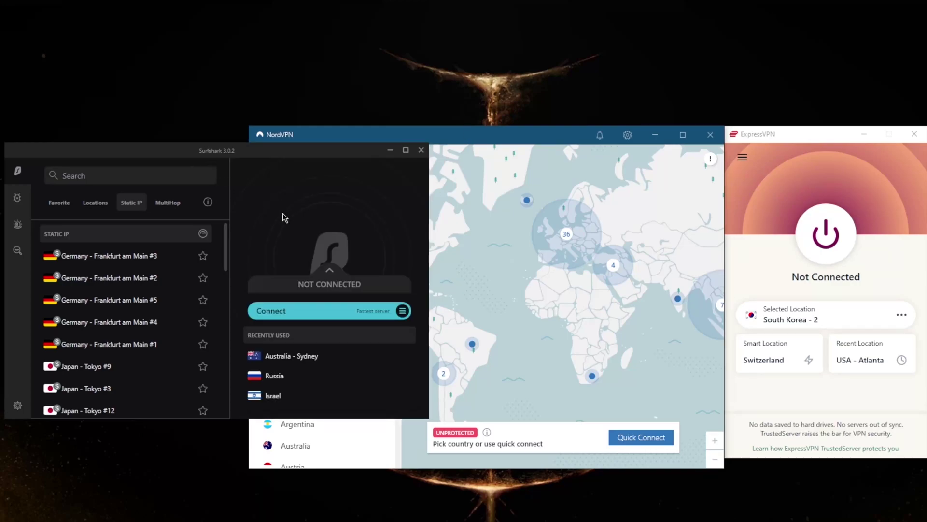
{"action": "left_click", "coordinate": [474, 135]}
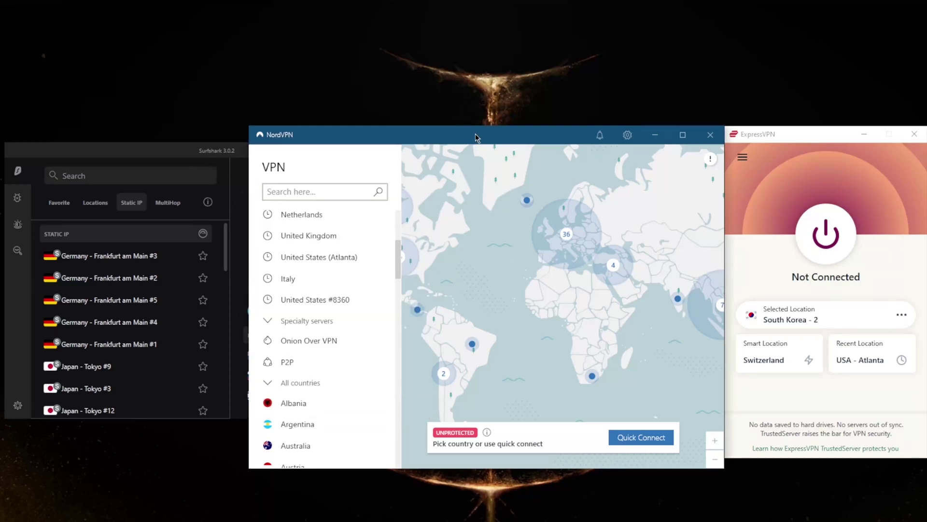
{"action": "left_click", "coordinate": [188, 162]}
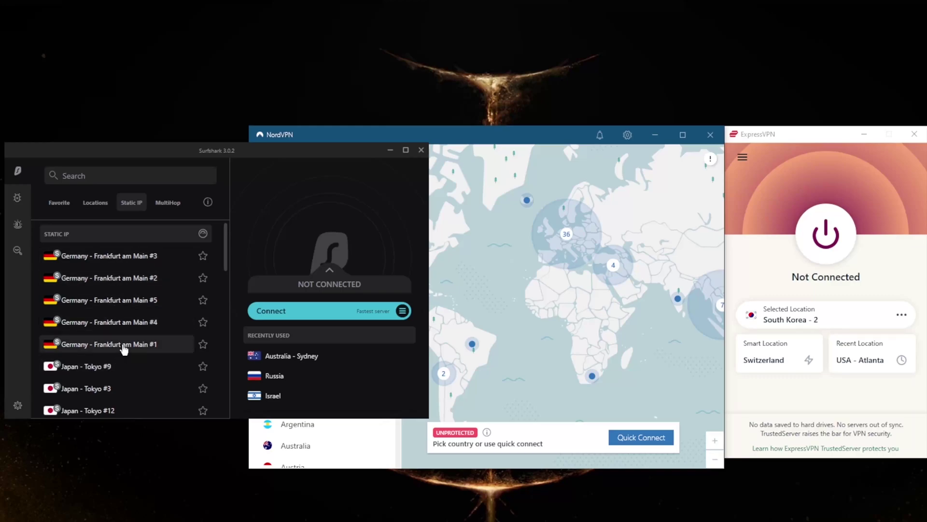
Step: Display Surfshark's MultiHop list and scroll through the server pairs
{"action": "left_click", "coordinate": [169, 202]}
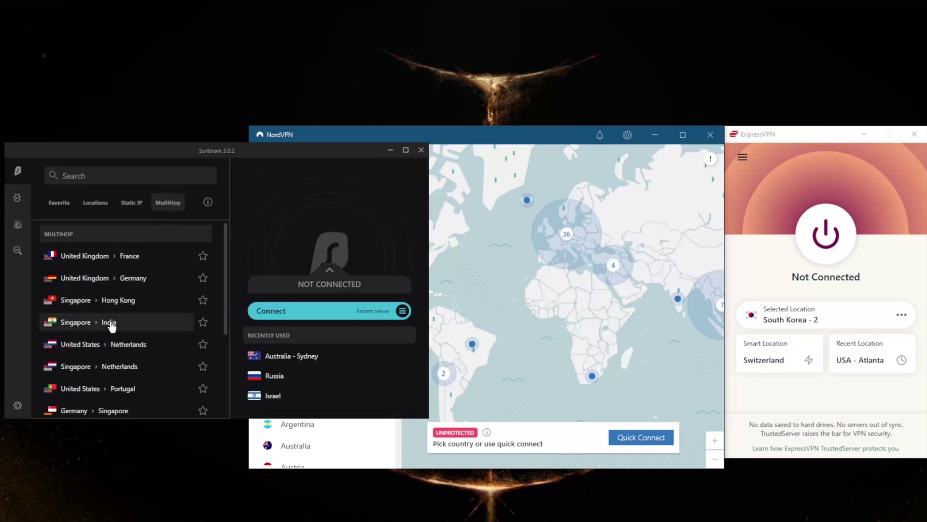
{"action": "scroll", "coordinate": [108, 321], "scroll_direction": "down", "scroll_amount": 3}
{"action": "scroll", "coordinate": [113, 357], "scroll_direction": "up", "scroll_amount": 3}
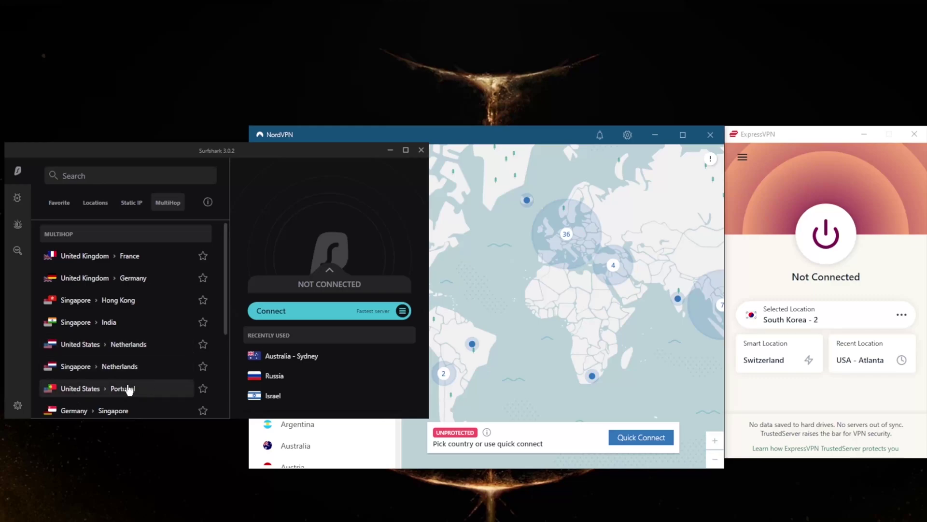
Step: In Surfshark's settings, review the Connectivity page and its Whitelister bypass options
{"action": "left_click", "coordinate": [18, 406]}
{"action": "left_click", "coordinate": [121, 314]}
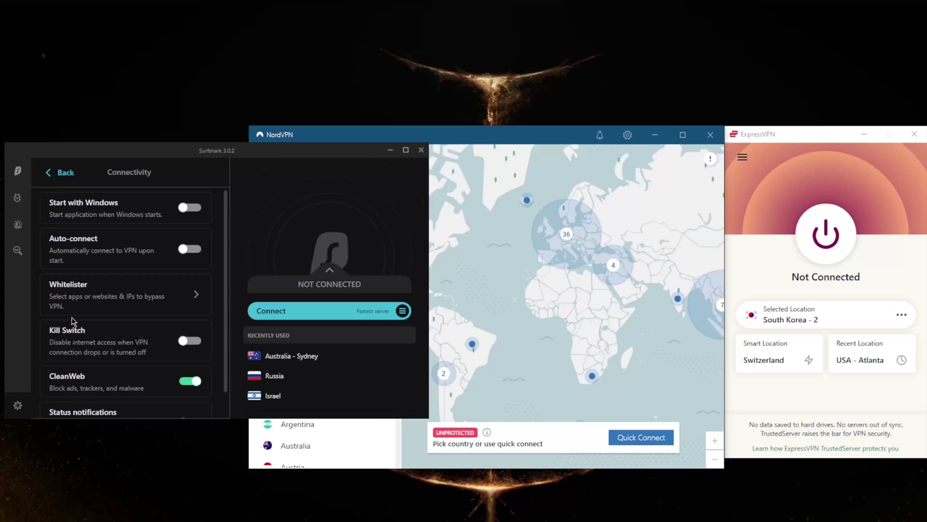
{"action": "left_click", "coordinate": [141, 308]}
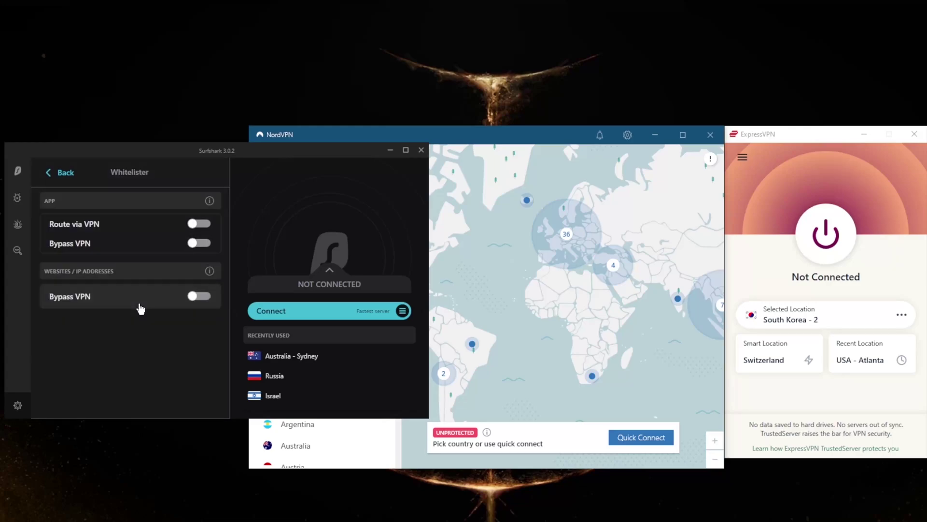
{"action": "left_click", "coordinate": [60, 175]}
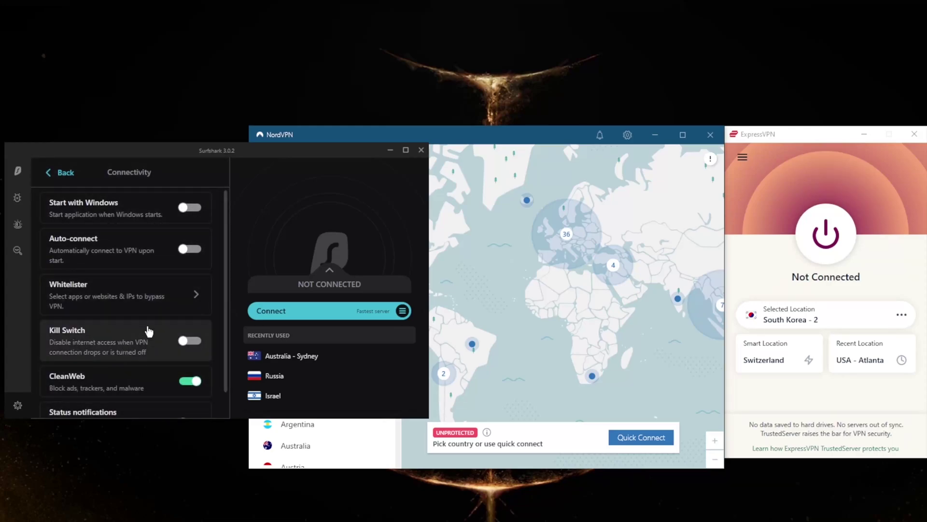
{"action": "scroll", "coordinate": [149, 332], "scroll_direction": "down", "scroll_amount": 1}
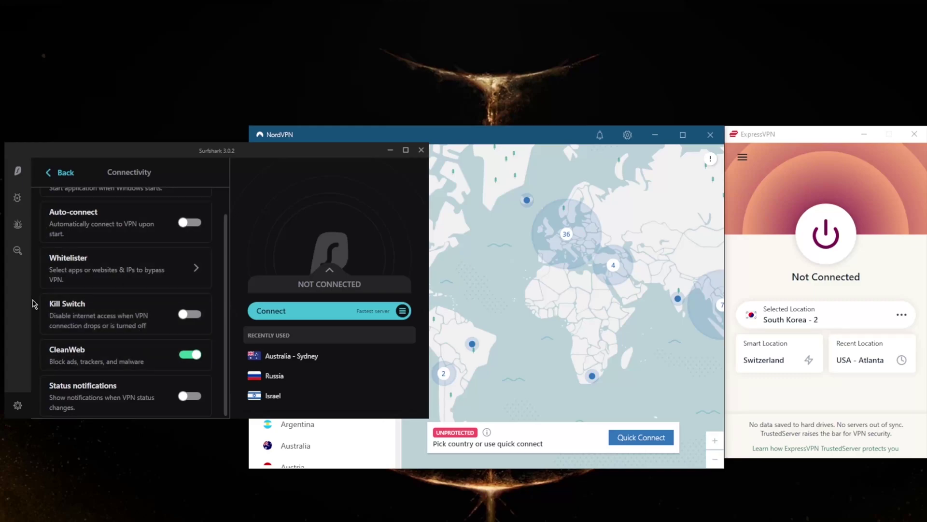
{"action": "left_click", "coordinate": [57, 172]}
Step: In Advanced settings, try the Shadowsocks protocol but dismiss the warning, keeping WireGuard
{"action": "left_click", "coordinate": [89, 351]}
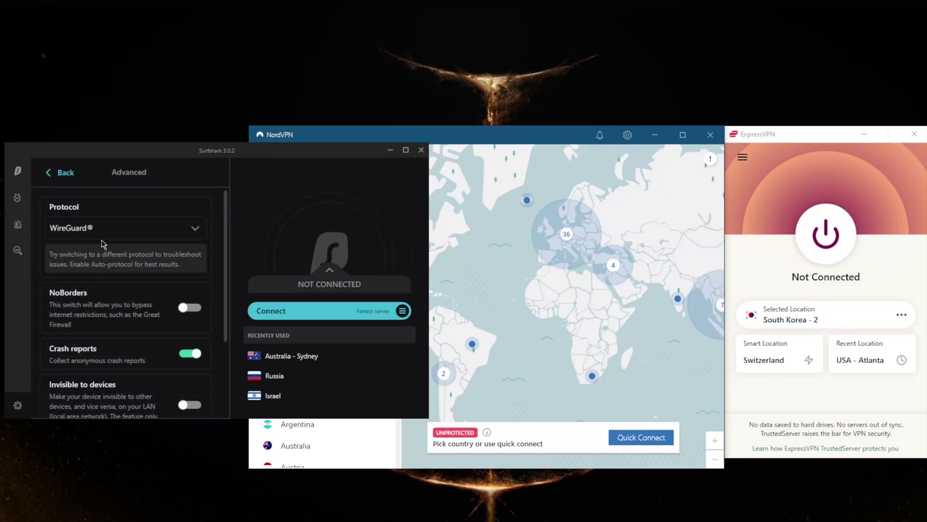
{"action": "left_click", "coordinate": [101, 234]}
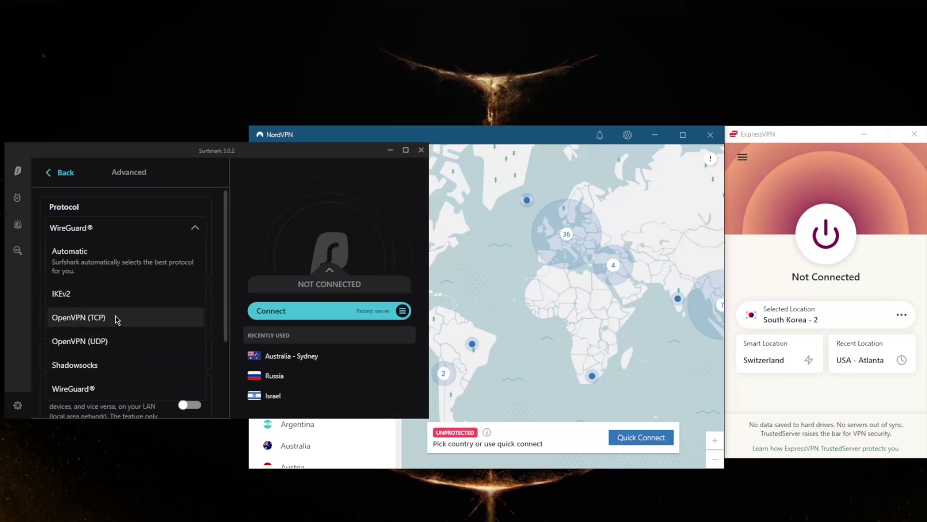
{"action": "left_click", "coordinate": [119, 367]}
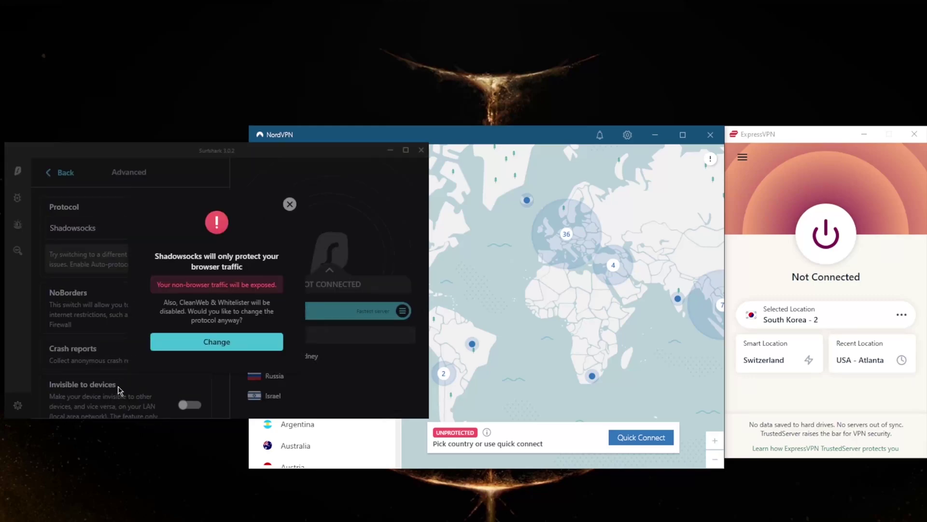
{"action": "left_click", "coordinate": [290, 205]}
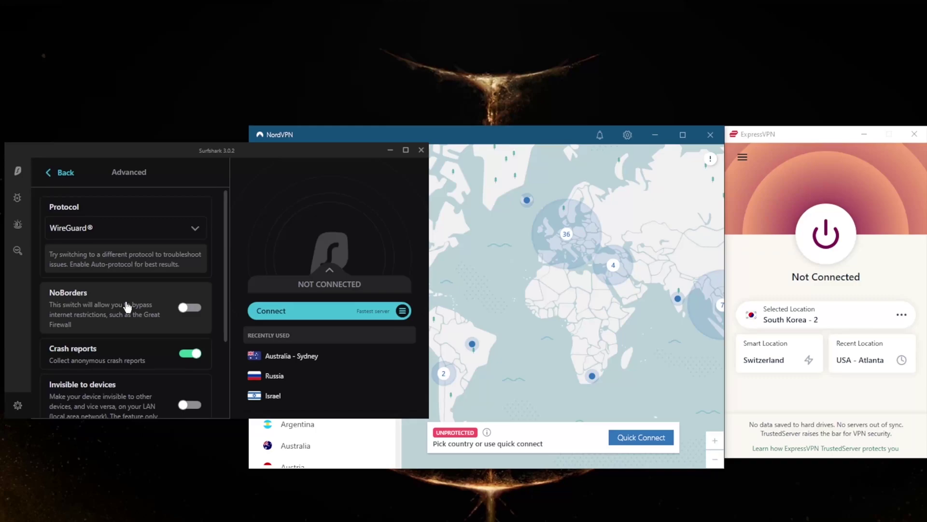
Step: Leave settings for Surfshark's Locations server list, then open ExpressVPN's main menu
{"action": "left_click", "coordinate": [17, 171]}
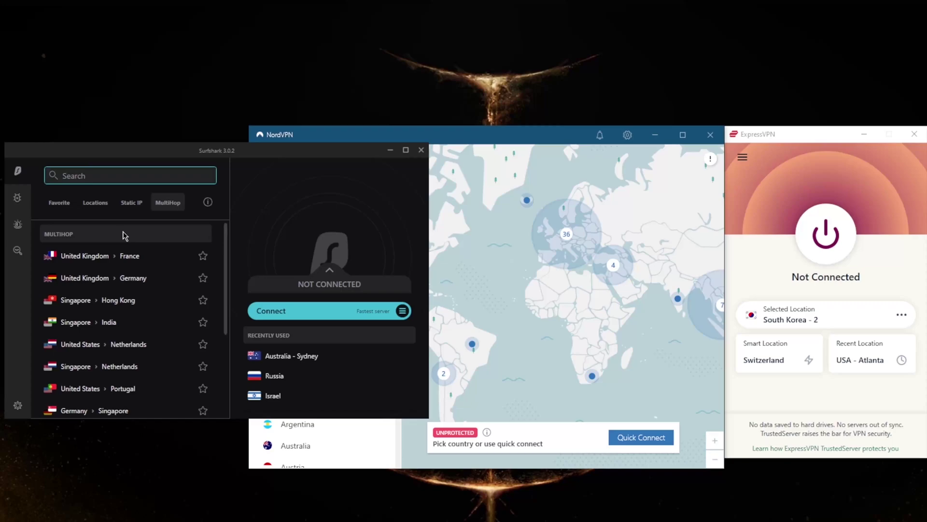
{"action": "left_click", "coordinate": [95, 202]}
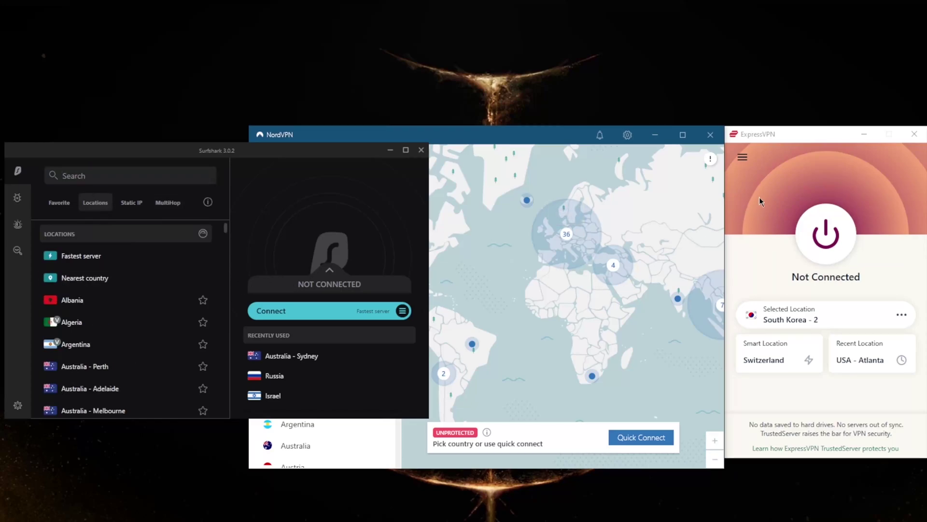
{"action": "left_click", "coordinate": [742, 157]}
Step: Look through the Advanced and General tabs of ExpressVPN's Options, then close the window
{"action": "left_click", "coordinate": [766, 211]}
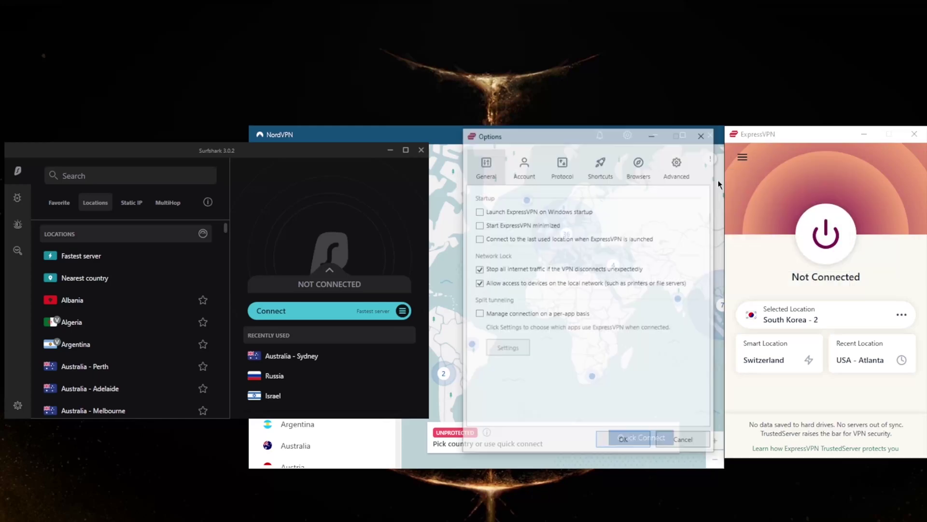
{"action": "left_click", "coordinate": [678, 164]}
{"action": "left_click", "coordinate": [485, 167]}
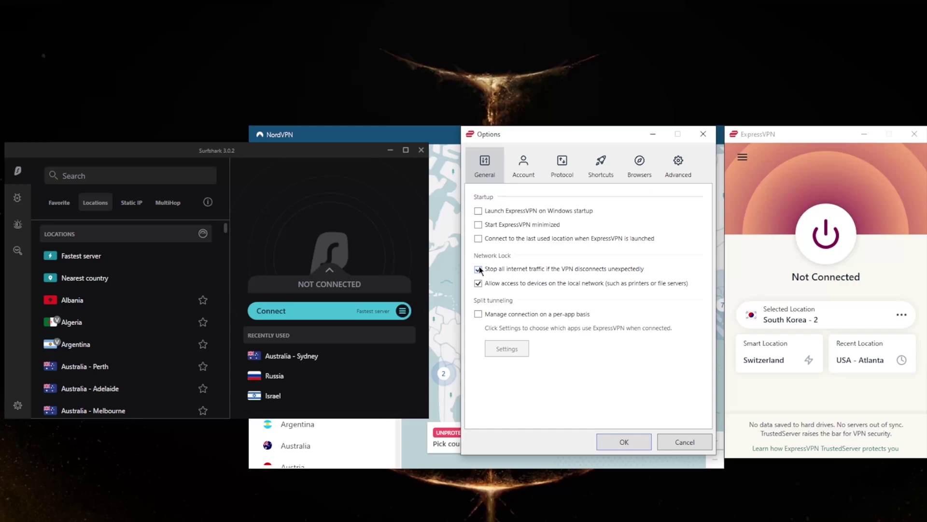
{"action": "left_click", "coordinate": [624, 441]}
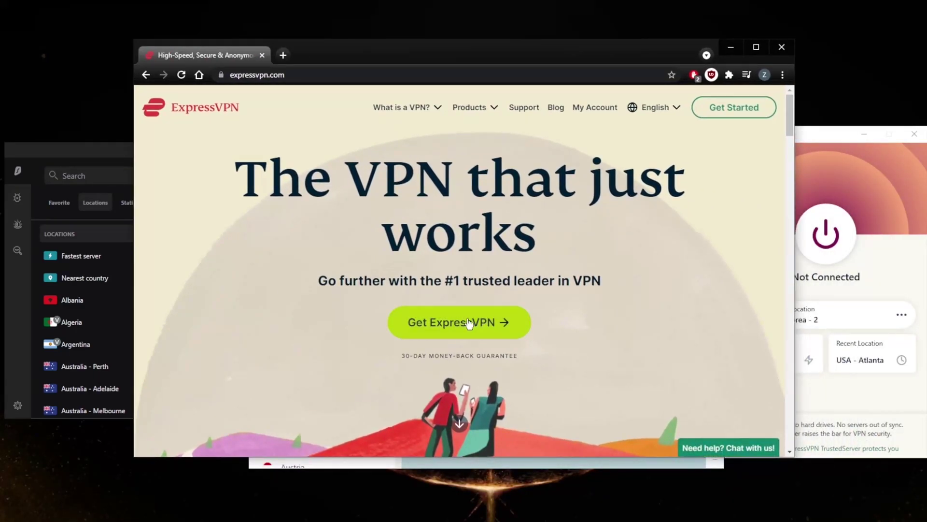
Step: Compare the 1 Month, 6 Months and 15 Months plans, ending on 1 Month at $12.95
{"action": "left_click", "coordinate": [469, 323]}
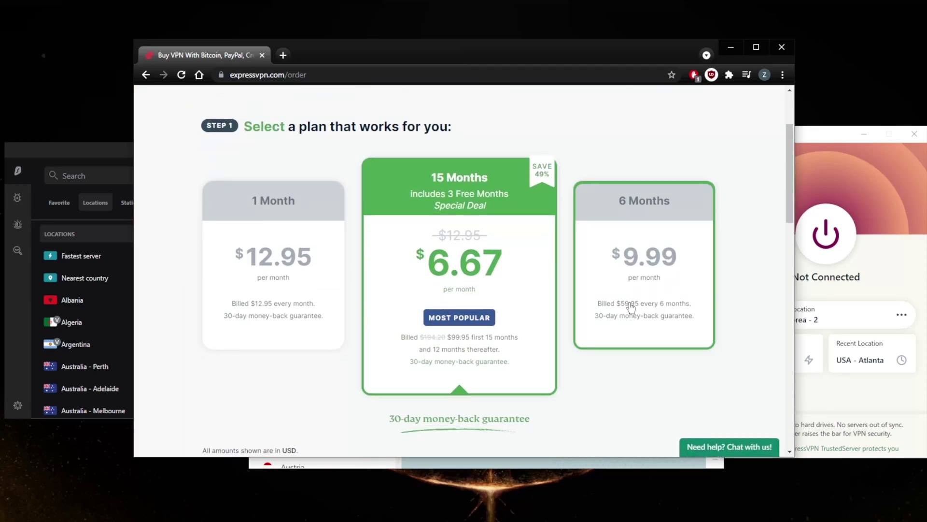
{"action": "left_click", "coordinate": [249, 328]}
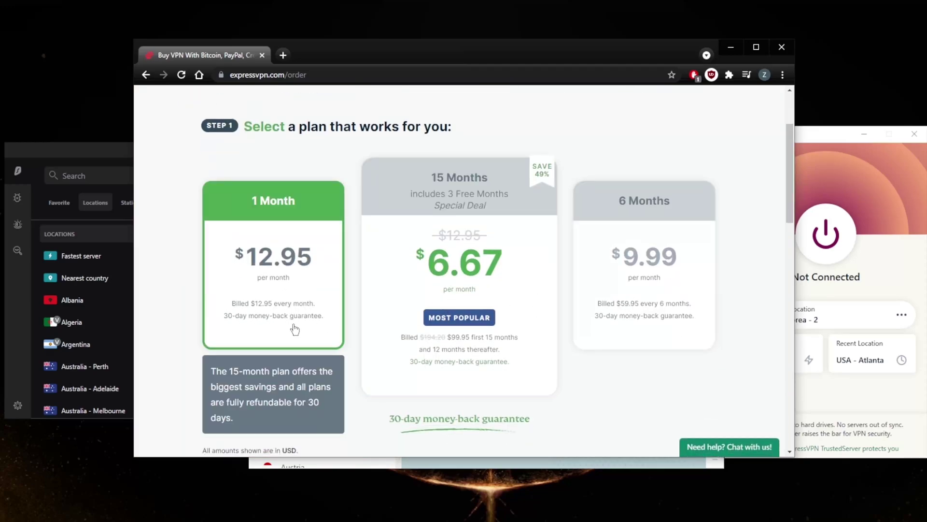
{"action": "left_click", "coordinate": [663, 322]}
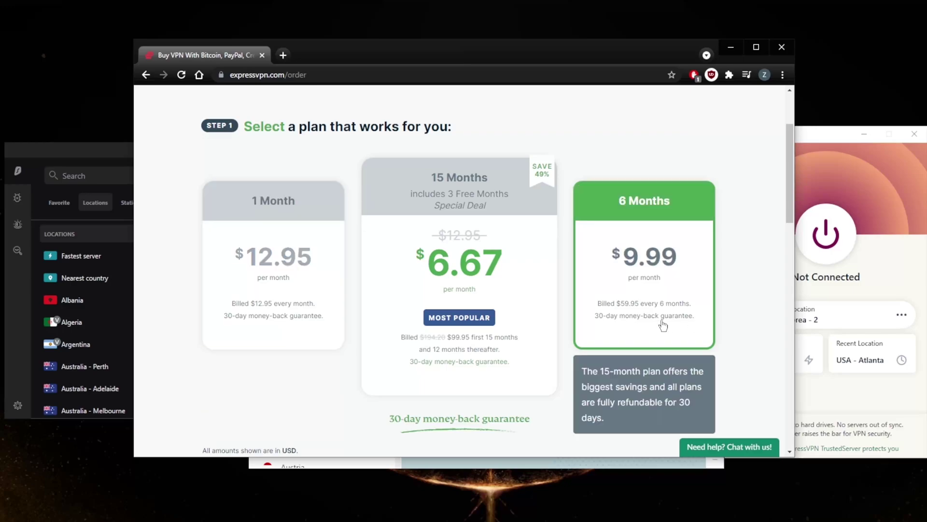
{"action": "left_click", "coordinate": [482, 327]}
{"action": "left_click", "coordinate": [285, 311]}
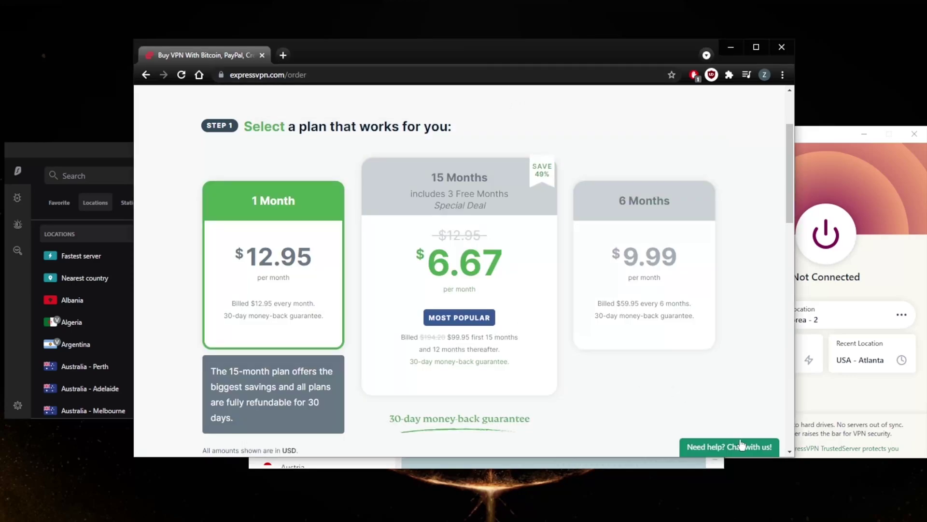
Step: Start a live chat from the 'Need help? Chat with us!' button on the order page
{"action": "left_click", "coordinate": [742, 445]}
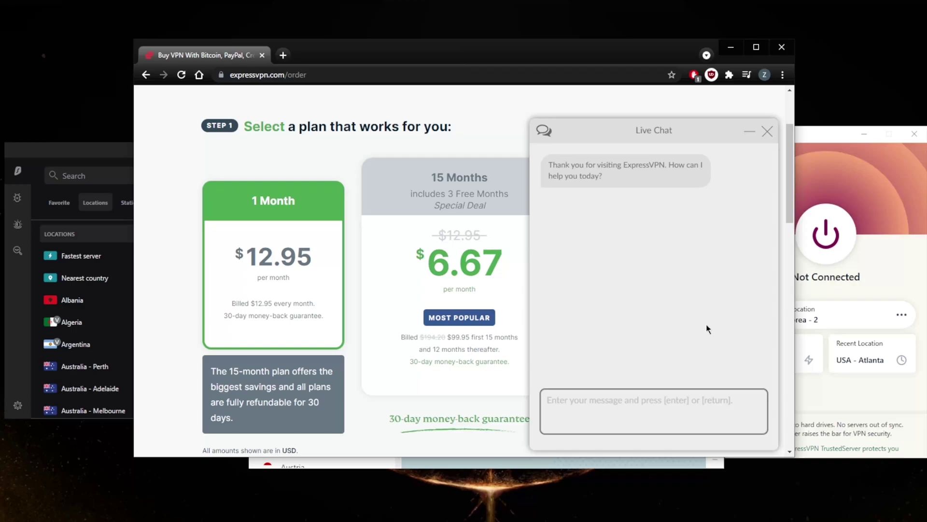